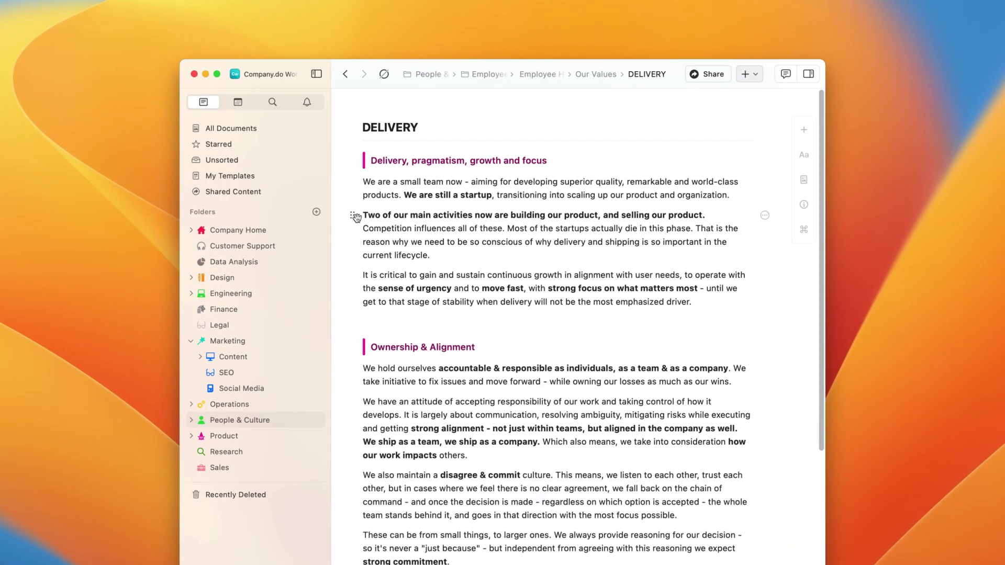
# - Drag 'We are a small team' lower in DELIVERY, and 'Our Welcome Pack' below 'We're continuously adding'
pyautogui.moveTo(352, 215); pyautogui.dragTo(359, 309)
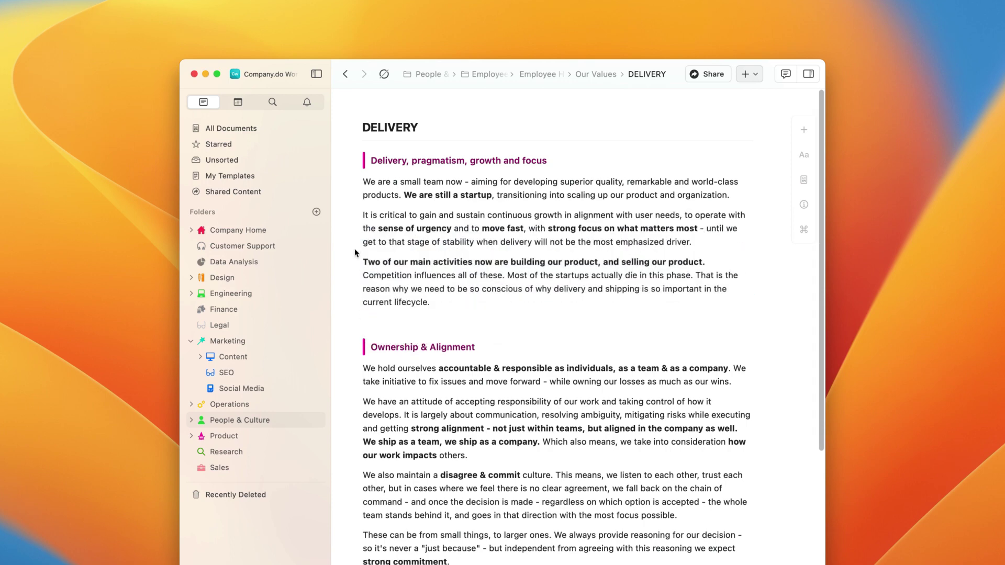
pyautogui.moveTo(352, 262); pyautogui.dragTo(351, 210)
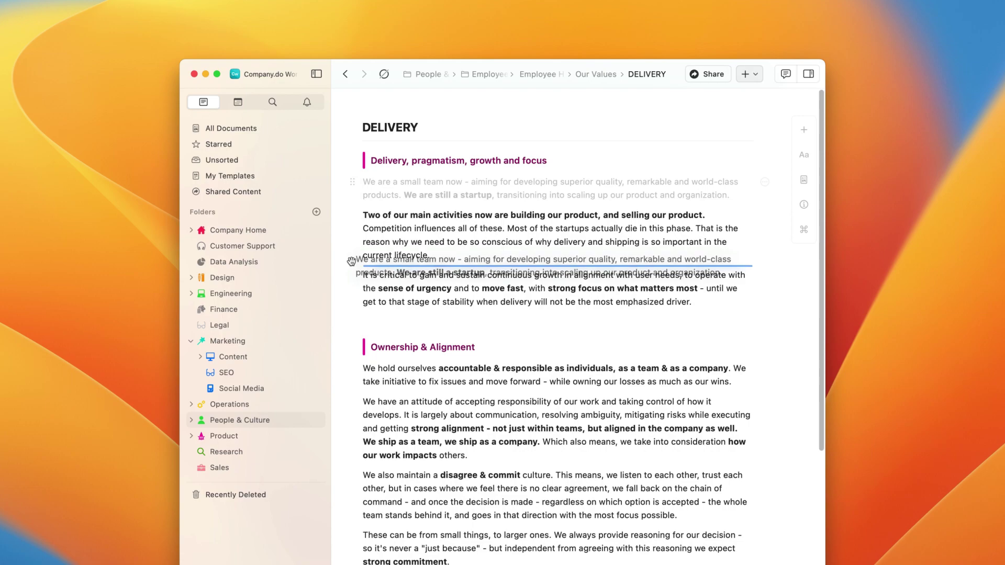
pyautogui.moveTo(354, 181); pyautogui.dragTo(352, 296)
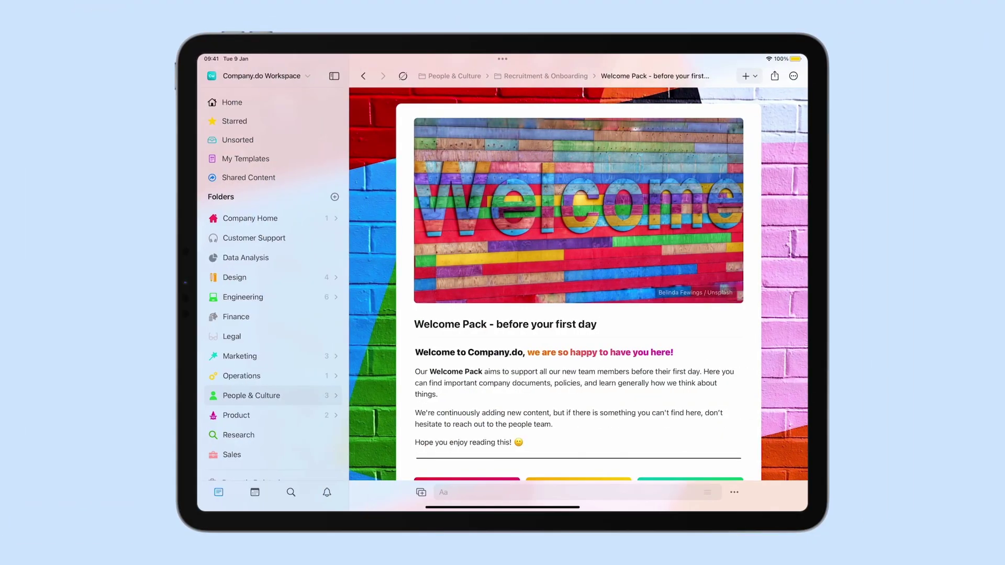
pyautogui.moveTo(448, 374); pyautogui.dragTo(446, 373)
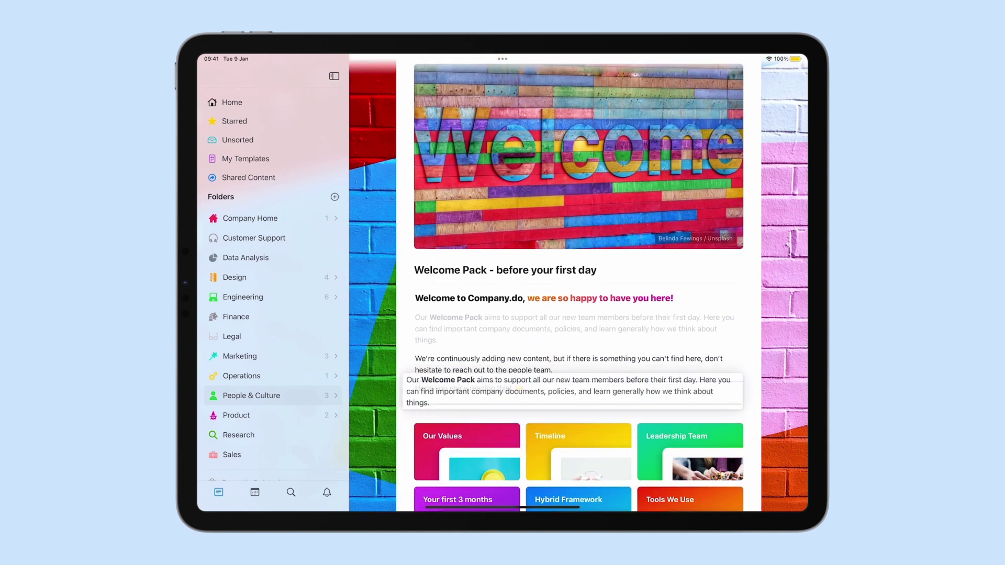
pyautogui.moveTo(446, 374); pyautogui.dragTo(448, 387)
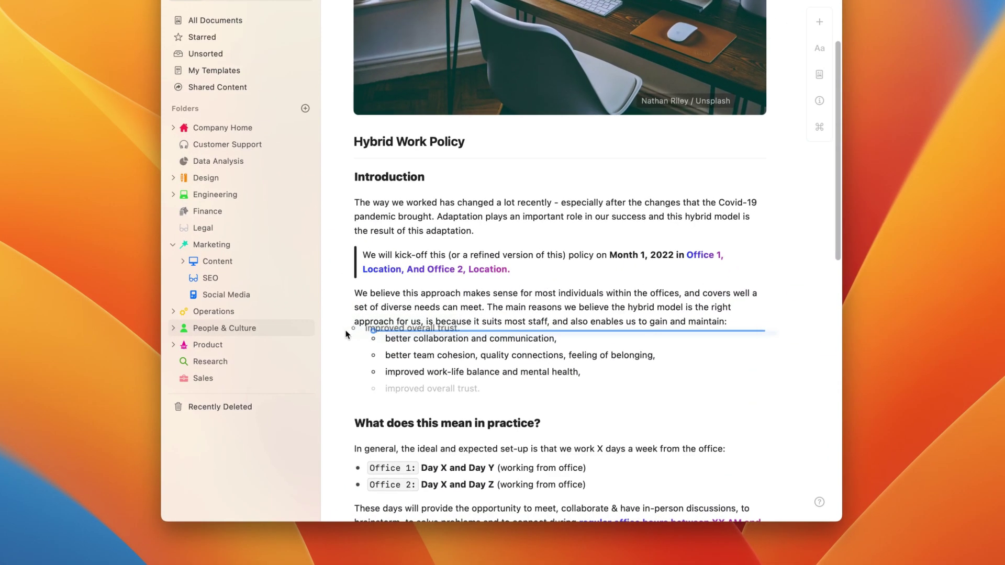
pyautogui.moveTo(345, 334)
pyautogui.mouseDown()
pyautogui.moveTo(355, 365)
pyautogui.moveTo(348, 404)
pyautogui.mouseUp()
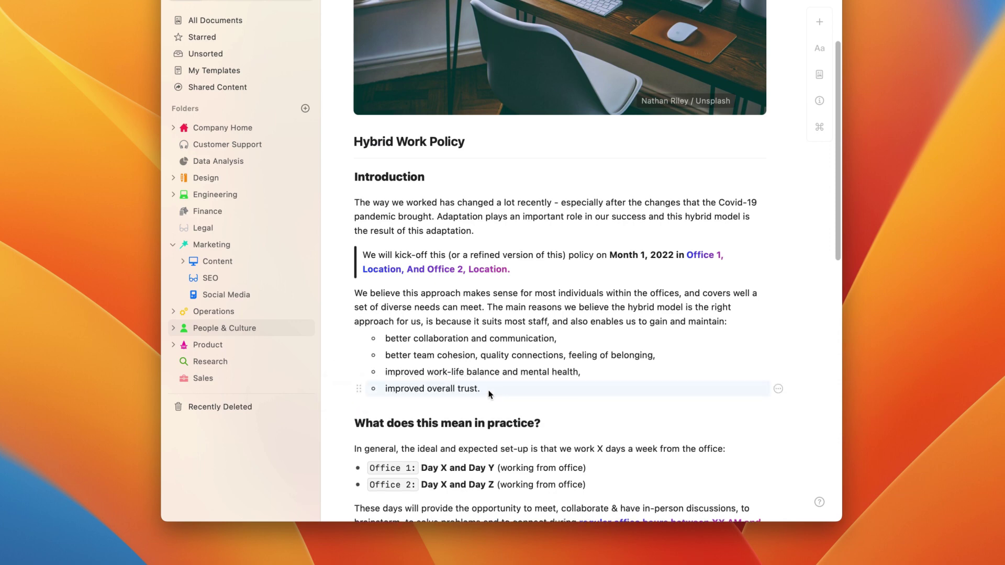
pyautogui.press('super+alt+Up')
pyautogui.press('super+alt+Up')
pyautogui.press('super+alt+Up')
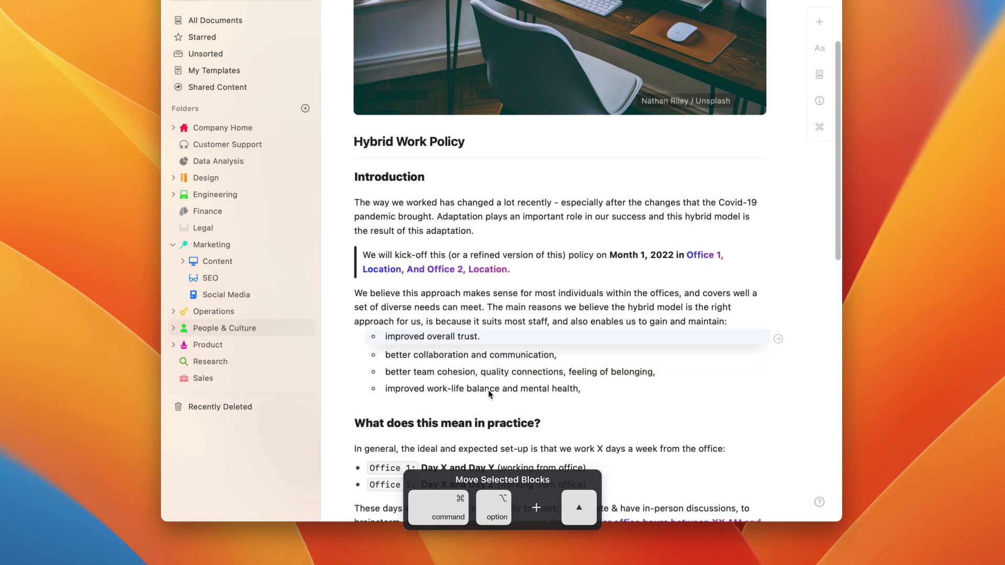
pyautogui.press('super+alt+Down')
pyautogui.press('super+alt+Down')
pyautogui.press('super+alt+Down')
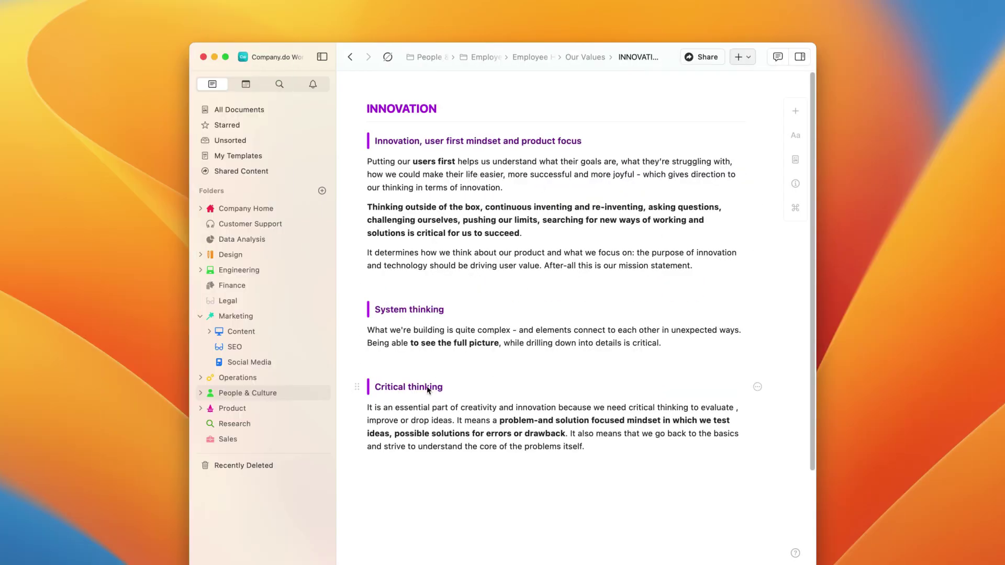
# - Copy the Critical thinking heading and paragraph to the end of RESILIENCE
pyautogui.moveTo(428, 387); pyautogui.dragTo(444, 423)
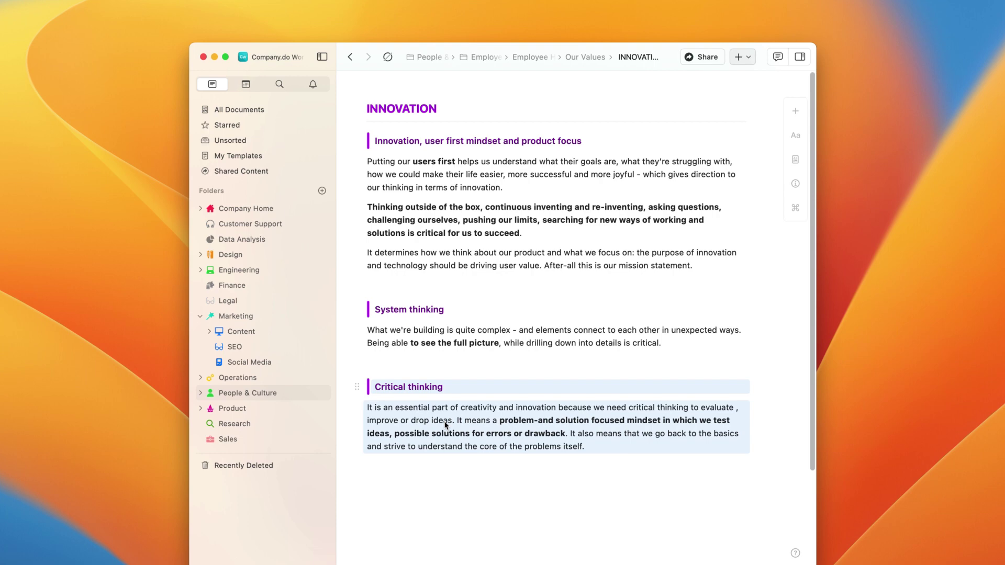
pyautogui.press('super+c')
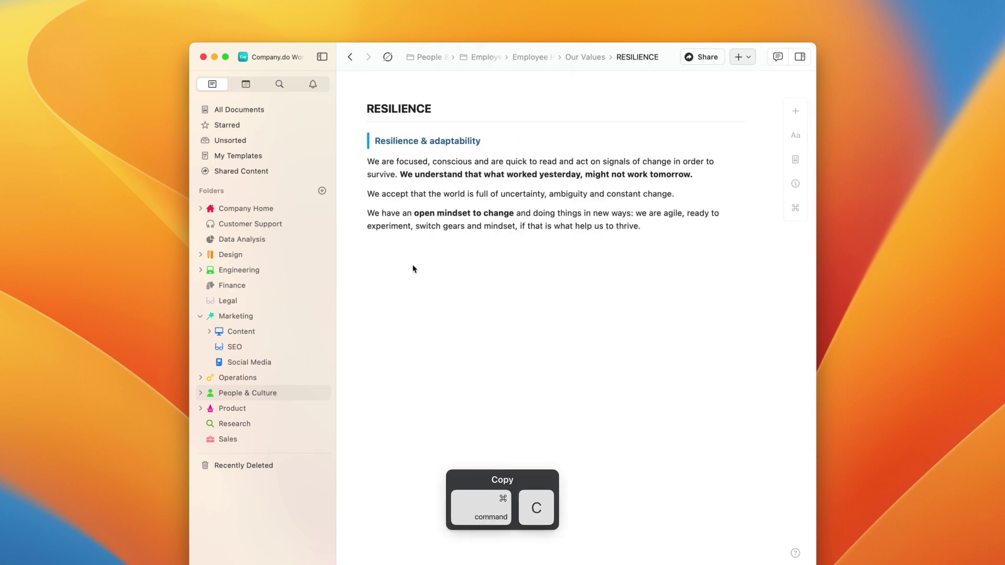
pyautogui.click(414, 250)
pyautogui.press('super+v')
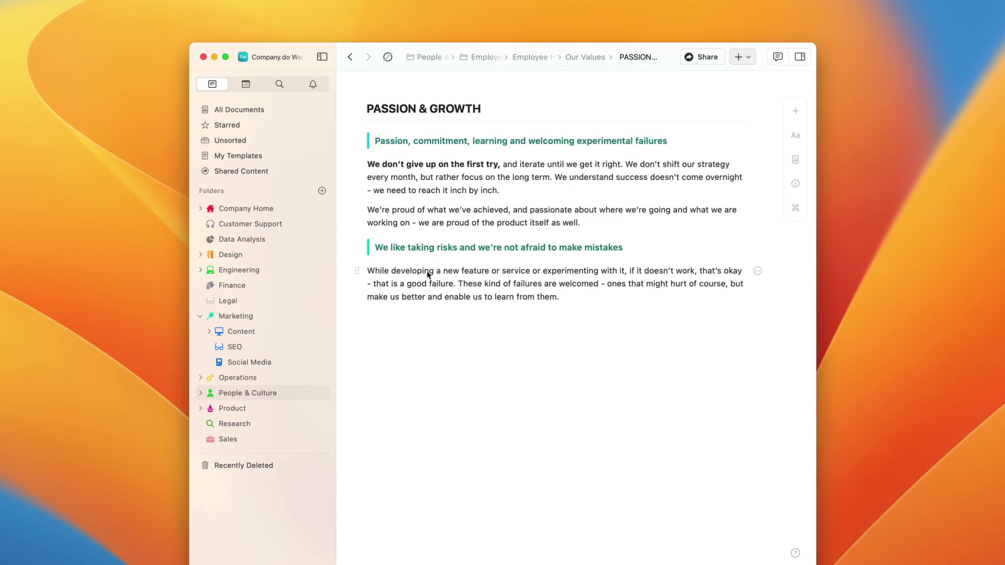
# - Cut the 'We like taking risks' section from PASSION & GROWTH and paste it at TEAM's end
pyautogui.moveTo(426, 273); pyautogui.dragTo(445, 246)
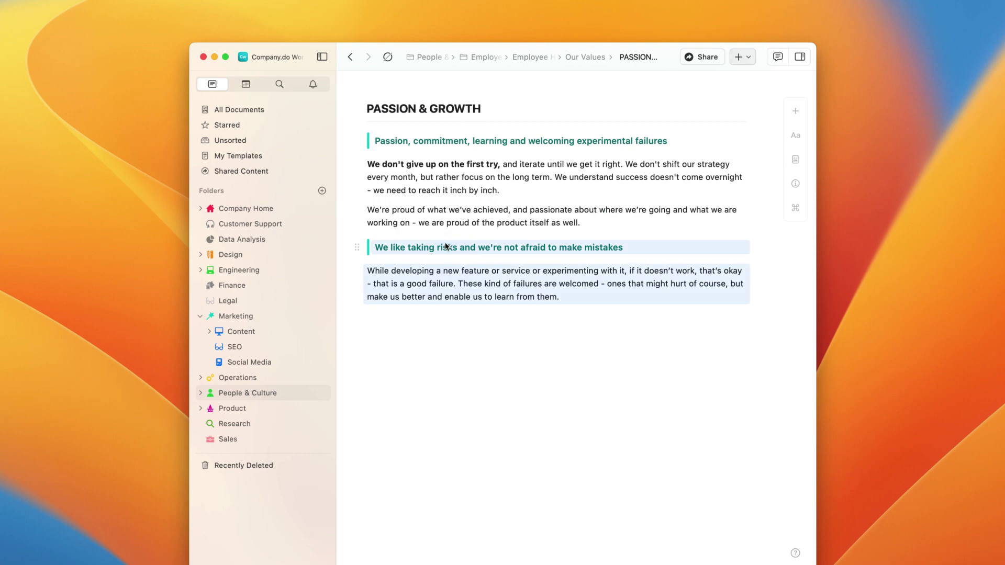
pyautogui.press('super+x')
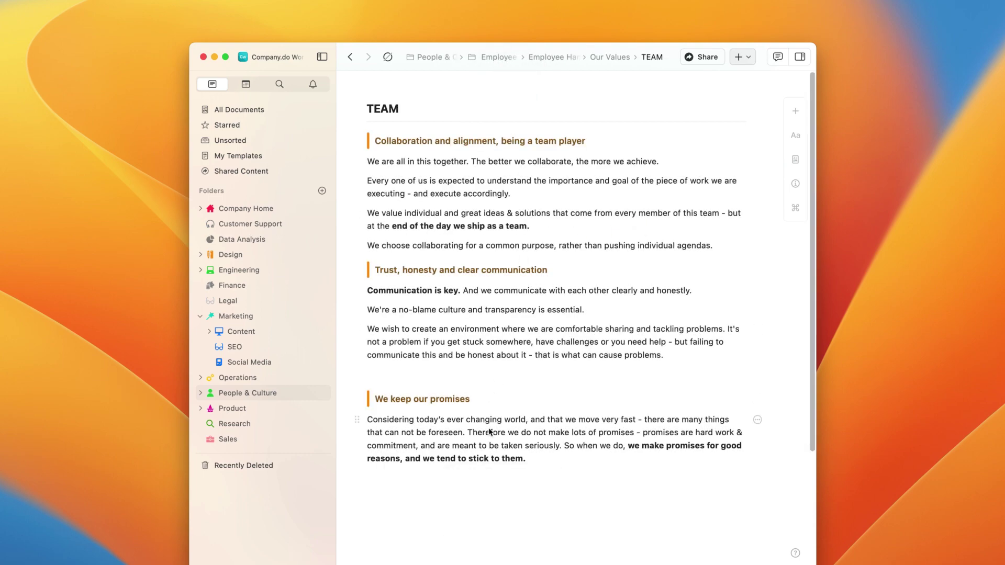
pyautogui.click(515, 489)
pyautogui.press('super+v')
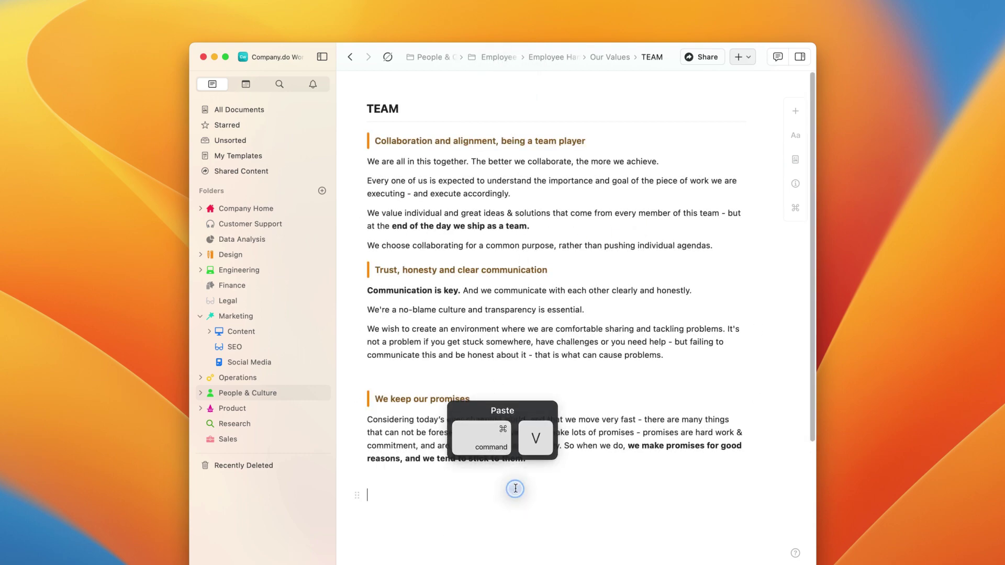
pyautogui.scroll(-1, 524, 439)
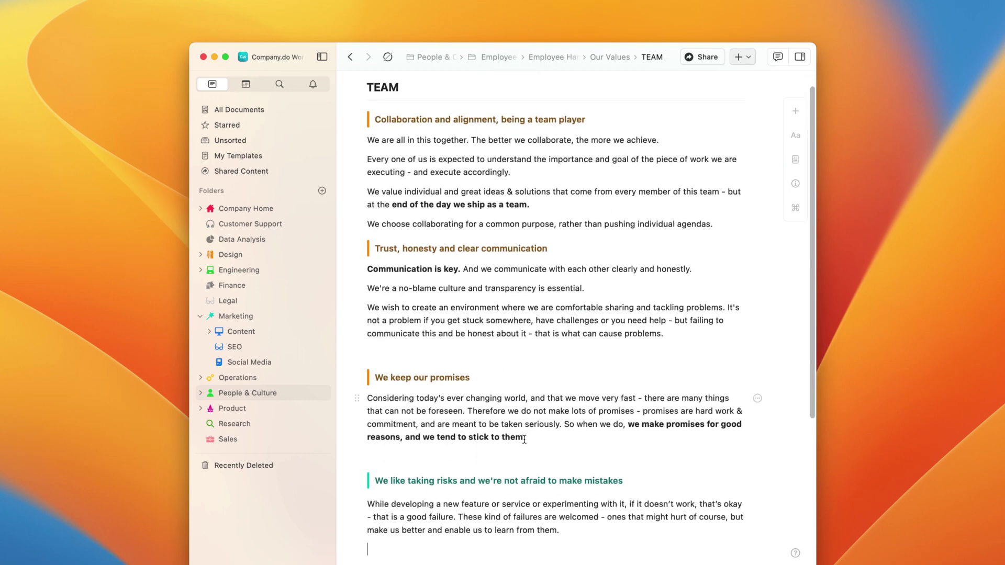
pyautogui.scroll(-1, 524, 439)
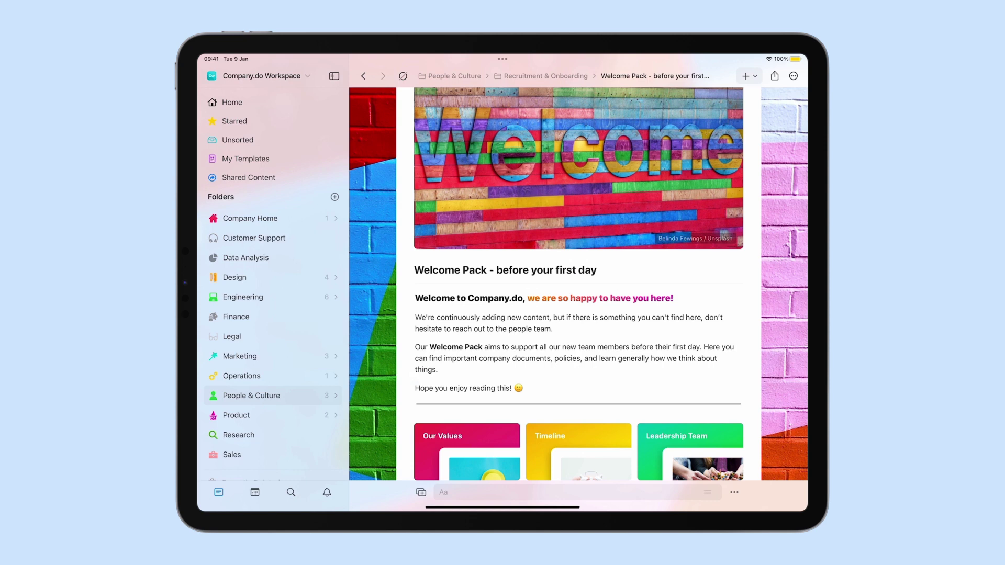
# - Copy the 'Our Welcome Pack' paragraph and paste it under Hybrid Work Policy's Introduction paragraph
pyautogui.click(356, 354)
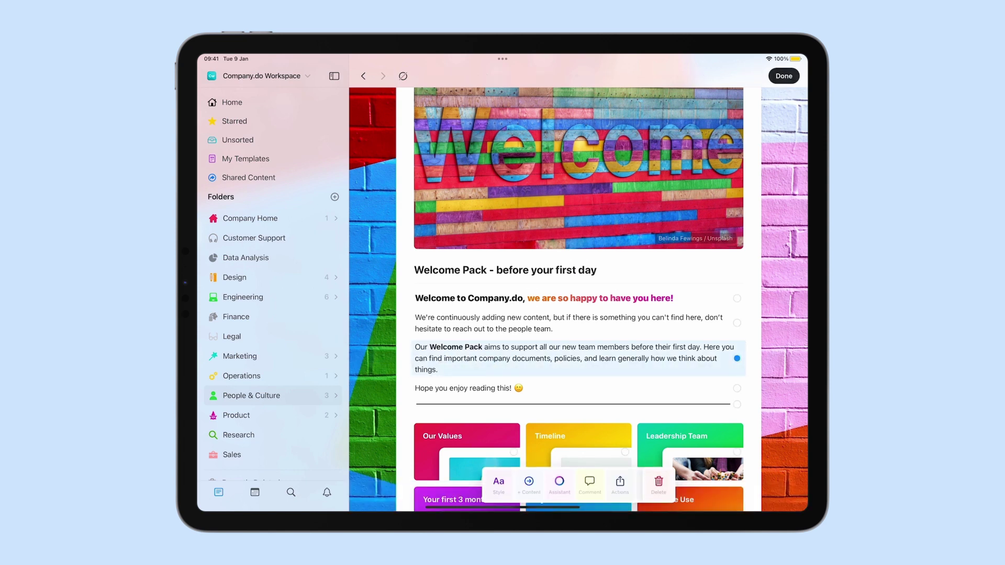
pyautogui.click(620, 484)
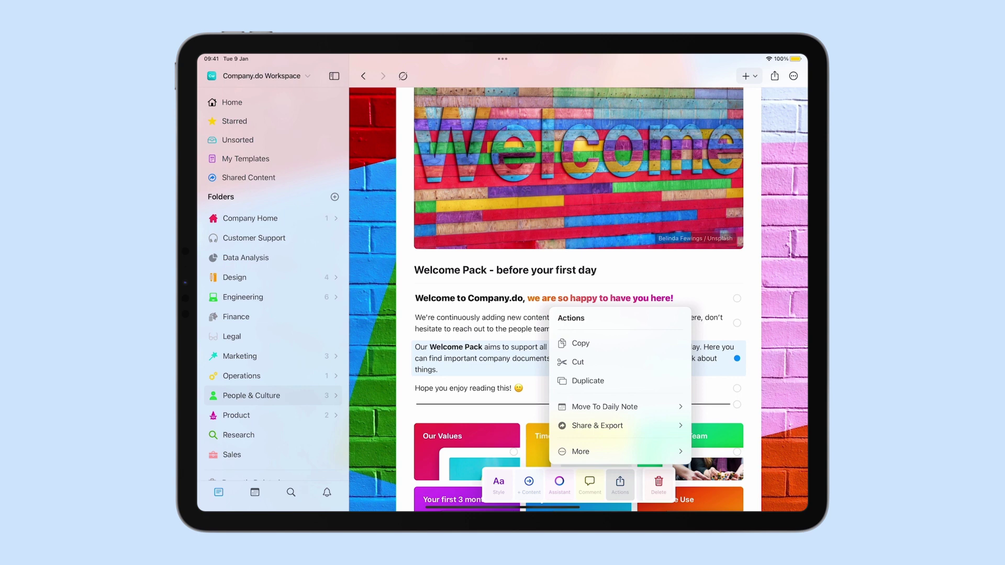
pyautogui.click(619, 343)
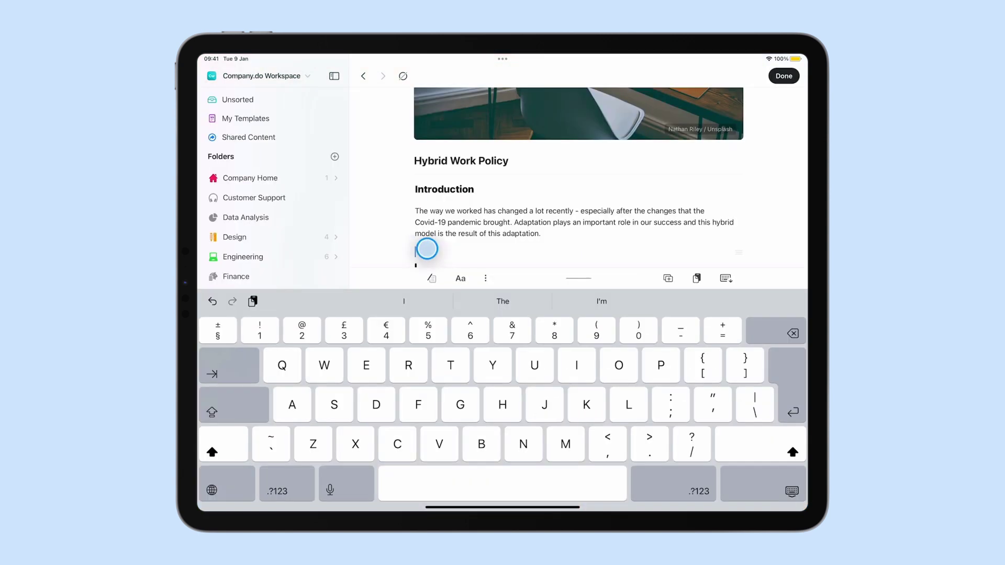
pyautogui.click(427, 249)
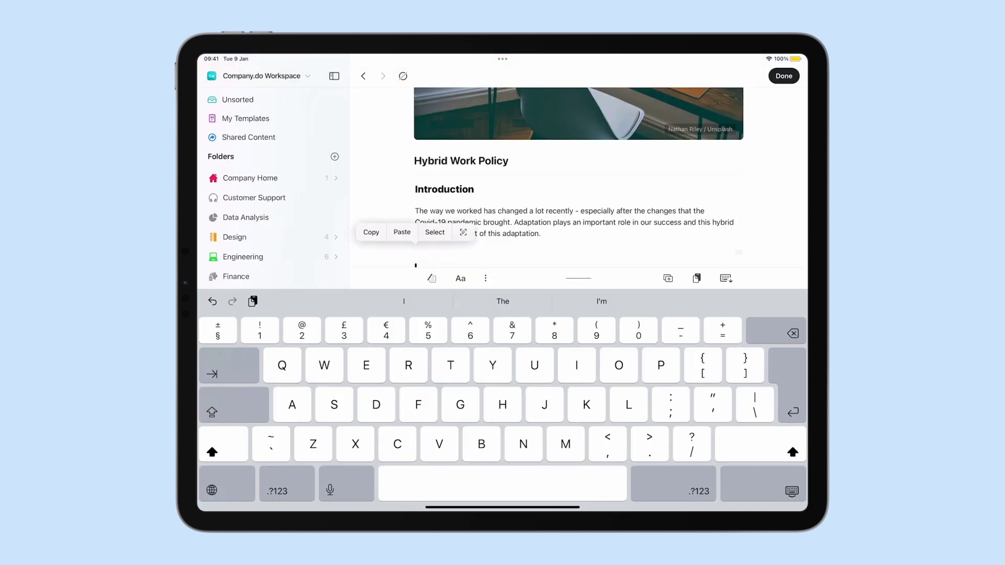
pyautogui.click(401, 230)
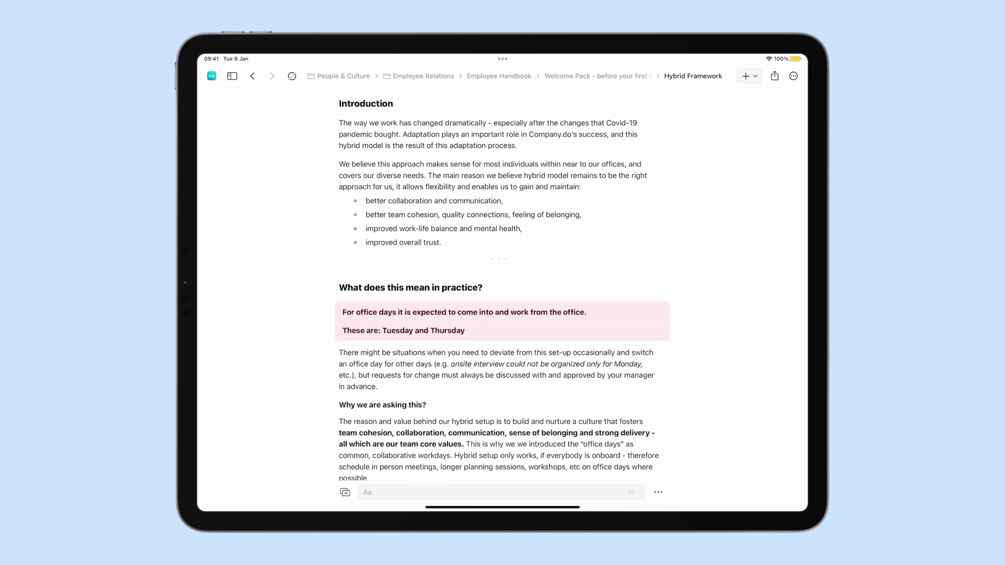
# - Open a second window side by side and drag Common office hours below the Week 5-12 paragraph
pyautogui.press('super+shift+n')
pyautogui.click(503, 58)
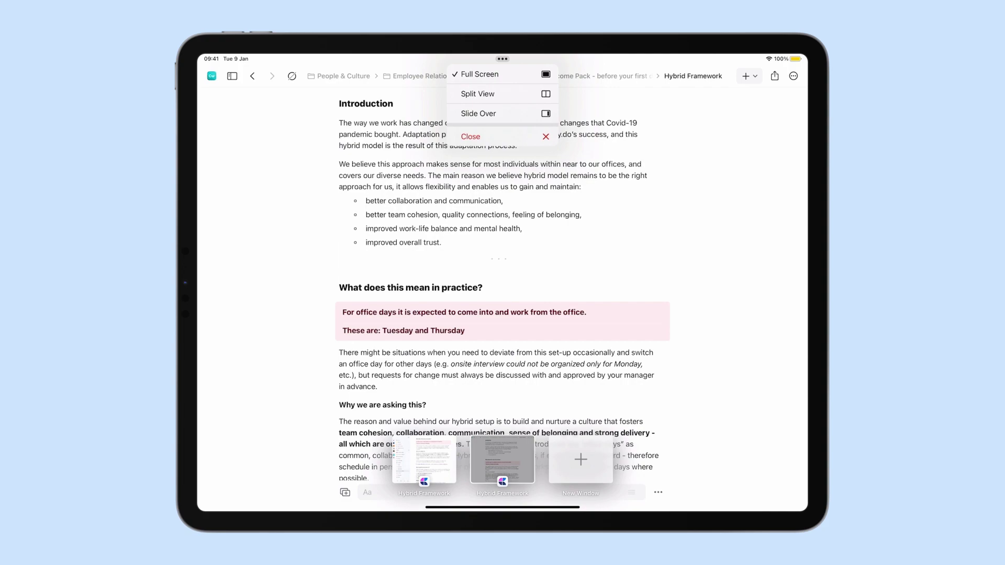
pyautogui.click(477, 94)
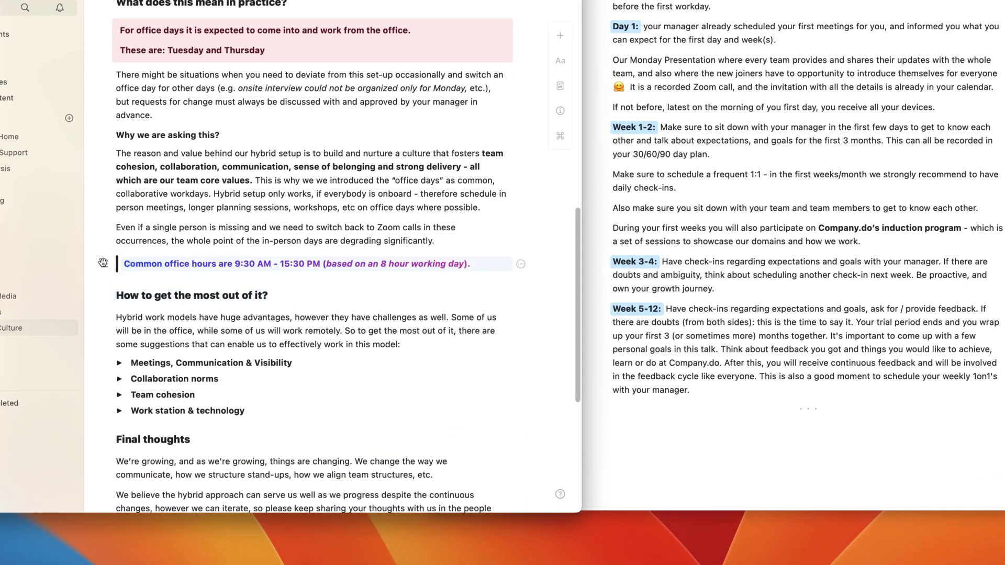
pyautogui.moveTo(129, 267); pyautogui.dragTo(611, 402)
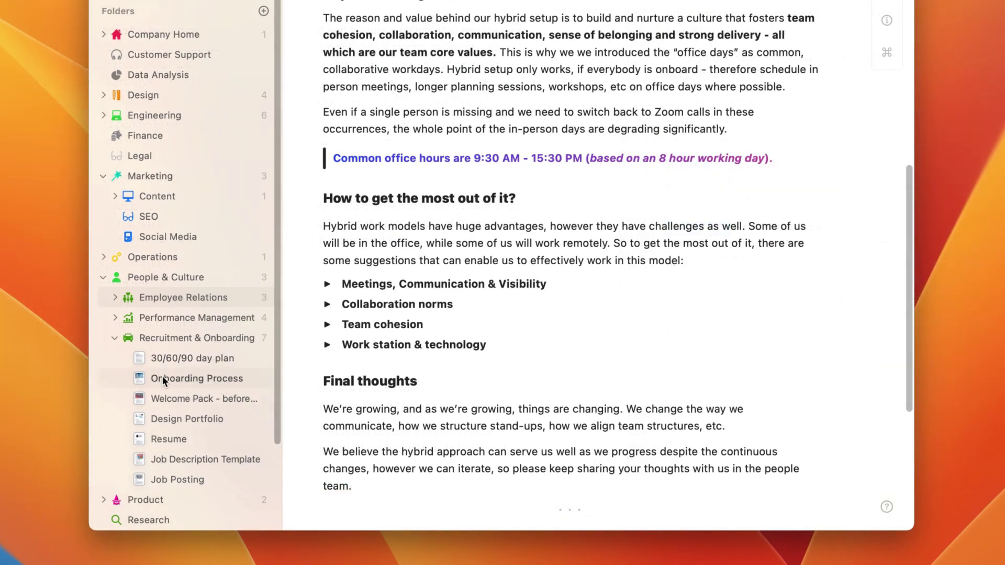
# - Move Welcome Pack into Employee Relations and Handbooks and Policies into Recruitment & Onboarding
pyautogui.moveTo(165, 394); pyautogui.dragTo(162, 296)
pyautogui.click(114, 297)
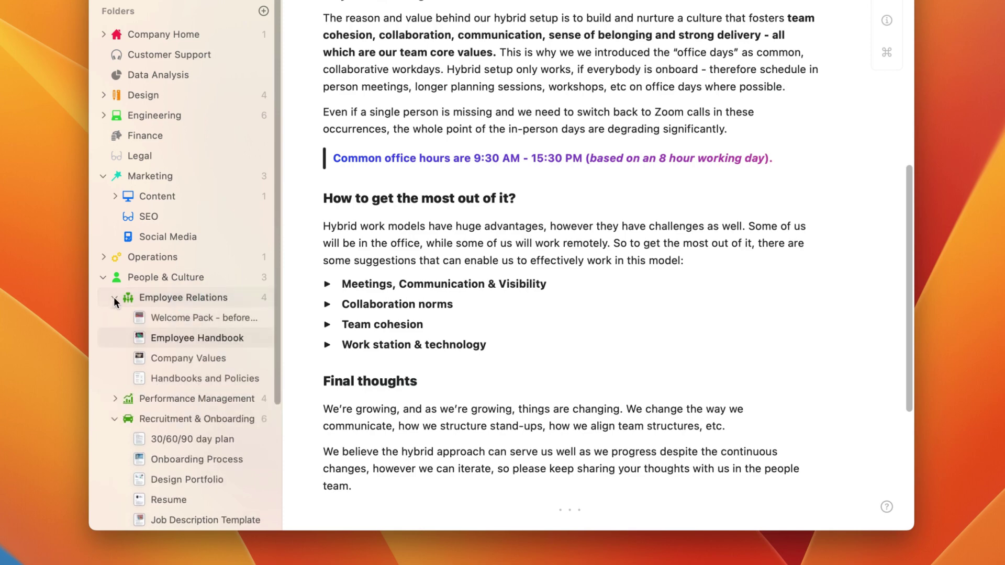
pyautogui.scroll(-3, 143, 373)
pyautogui.moveTo(161, 322); pyautogui.dragTo(161, 368)
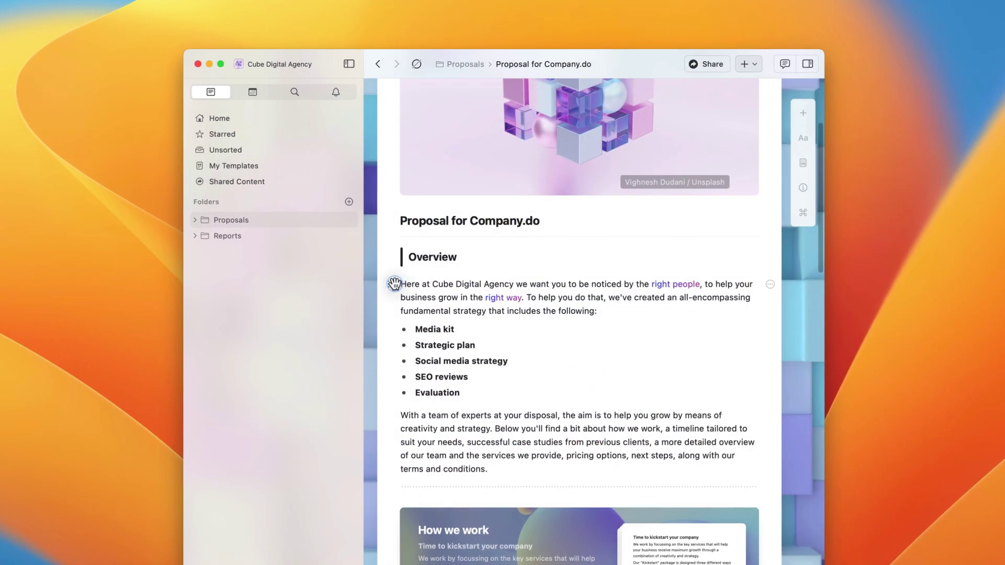
# - Copy the Overview paragraph and its five bullets, then switch to Company.do Workspace
pyautogui.moveTo(395, 284); pyautogui.dragTo(432, 393)
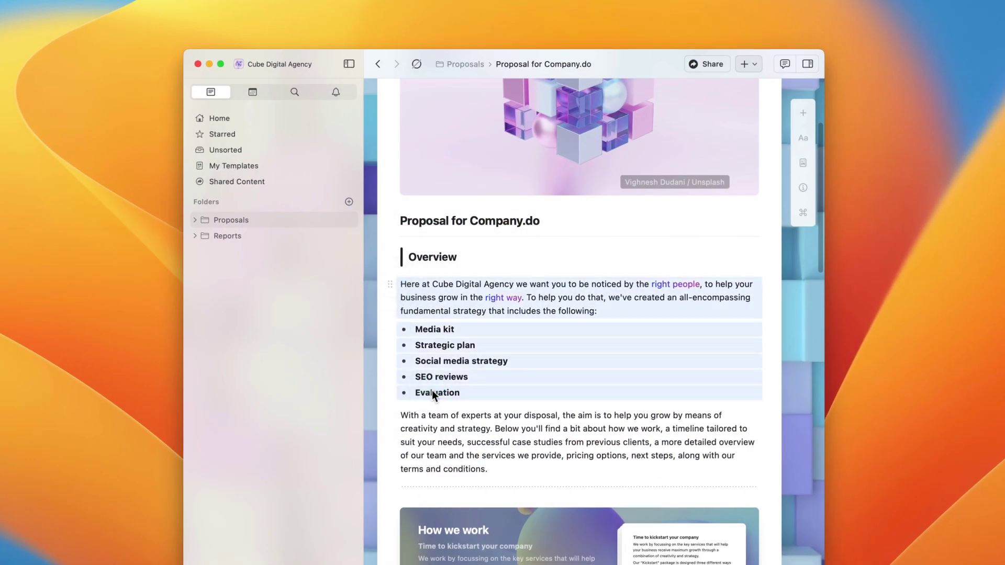
pyautogui.press('super+c')
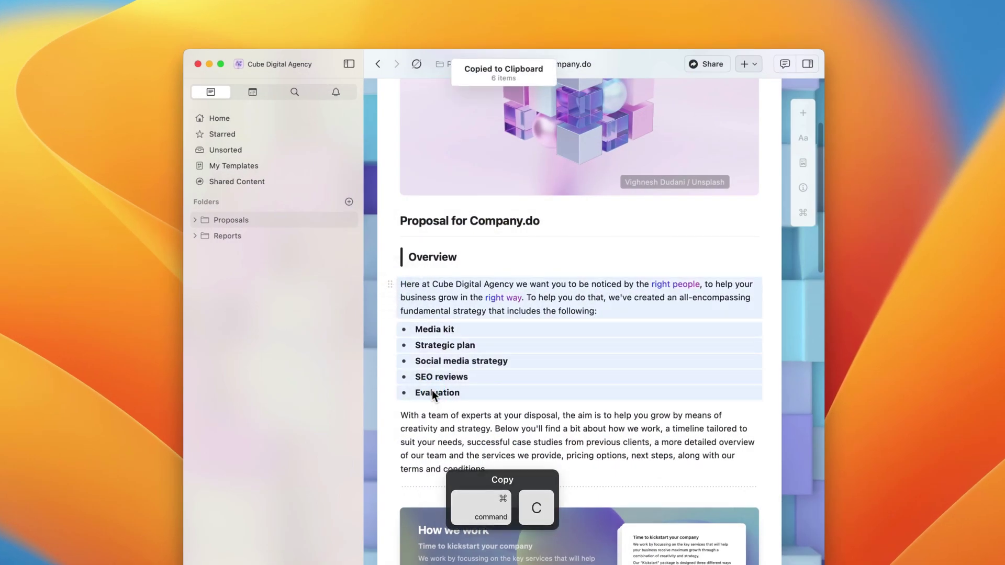
pyautogui.click(282, 65)
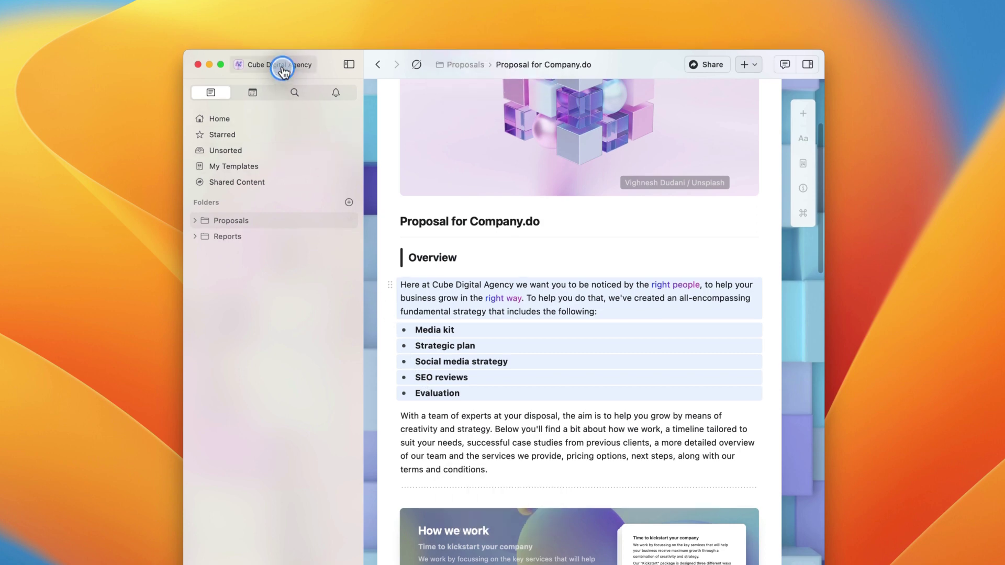
pyautogui.click(560, 246)
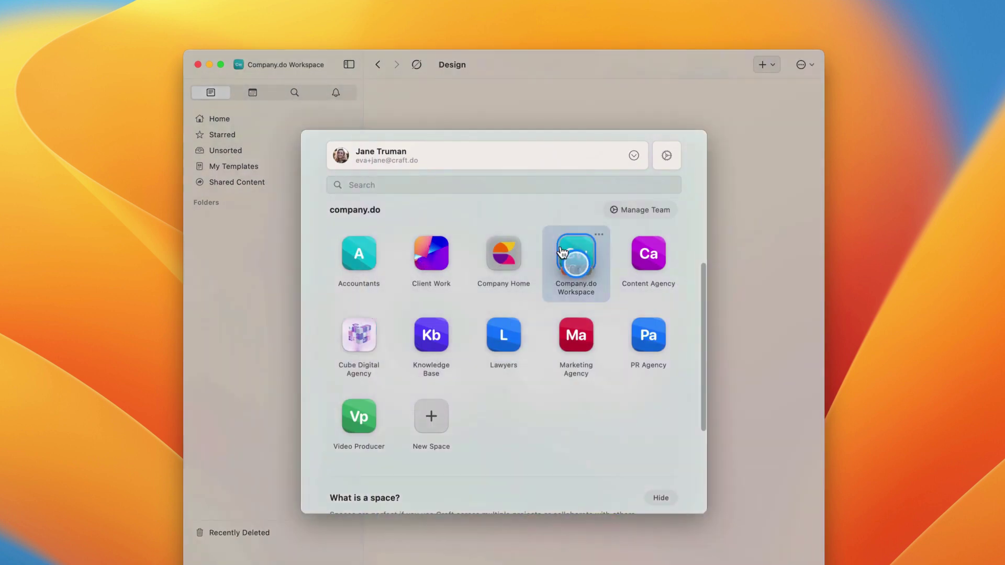
# - Paste the Overview content into a new 'Cube Agency Offer' page and as a new Design document
pyautogui.click(445, 141)
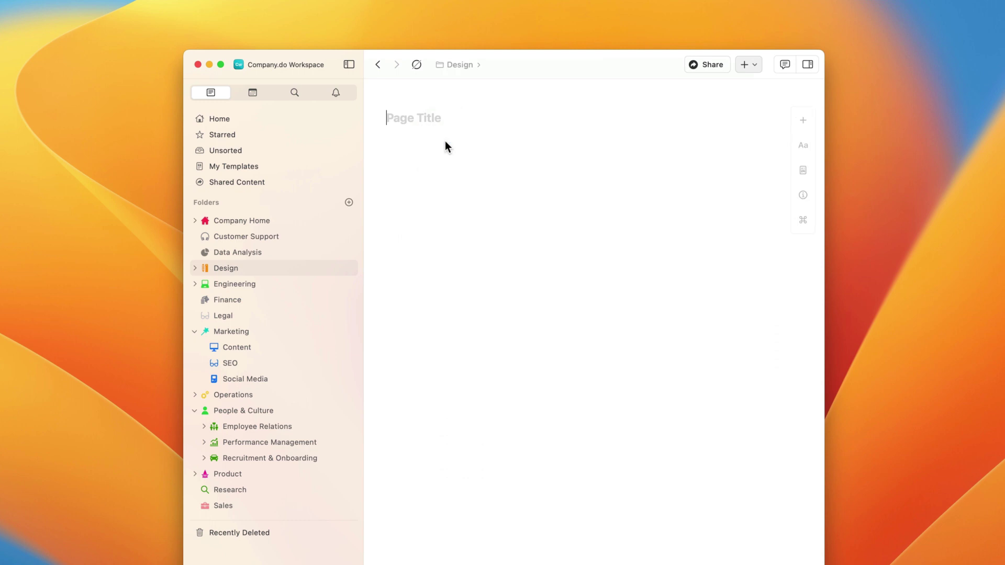
pyautogui.write('Cube Agency Offer')
pyautogui.press('super+v')
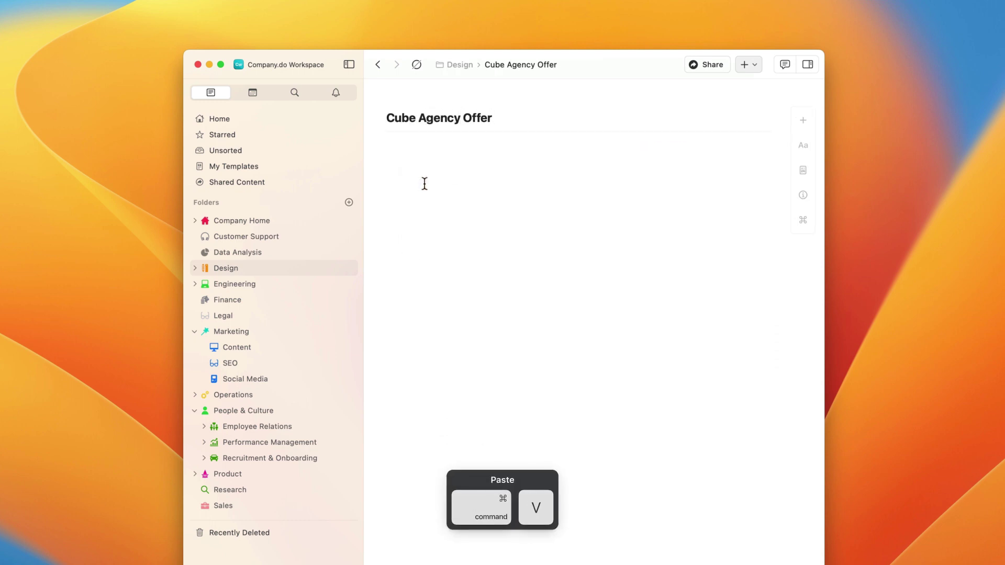
pyautogui.press('super+bracketleft')
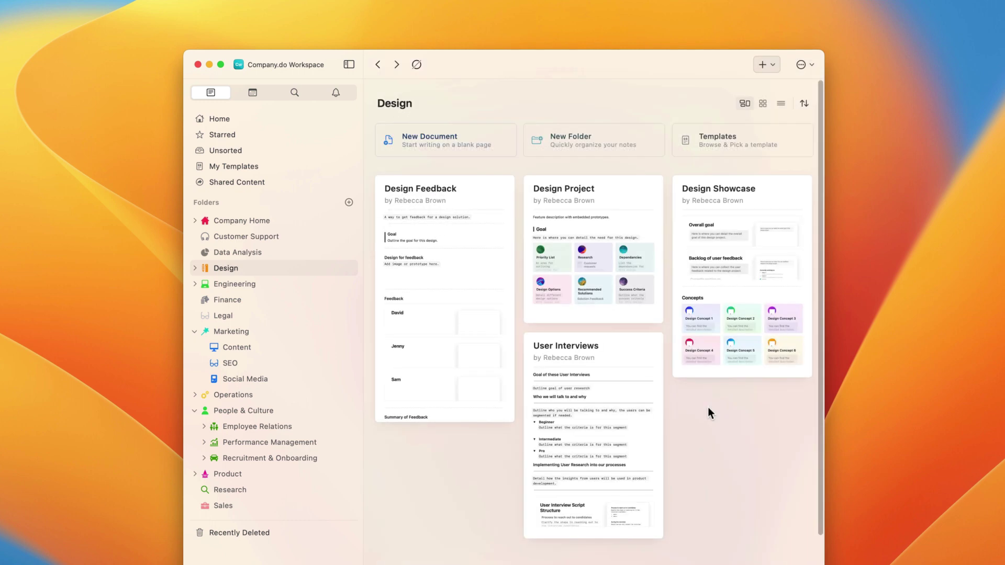
pyautogui.press('super+v')
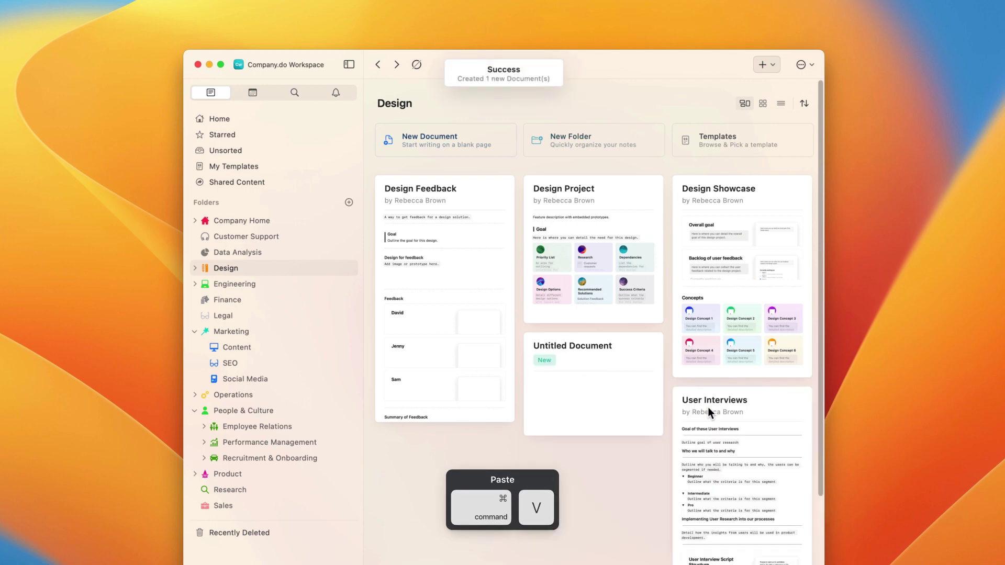
# - Open the Untitled Document and copy the Engineering at Company.do document
pyautogui.click(584, 348)
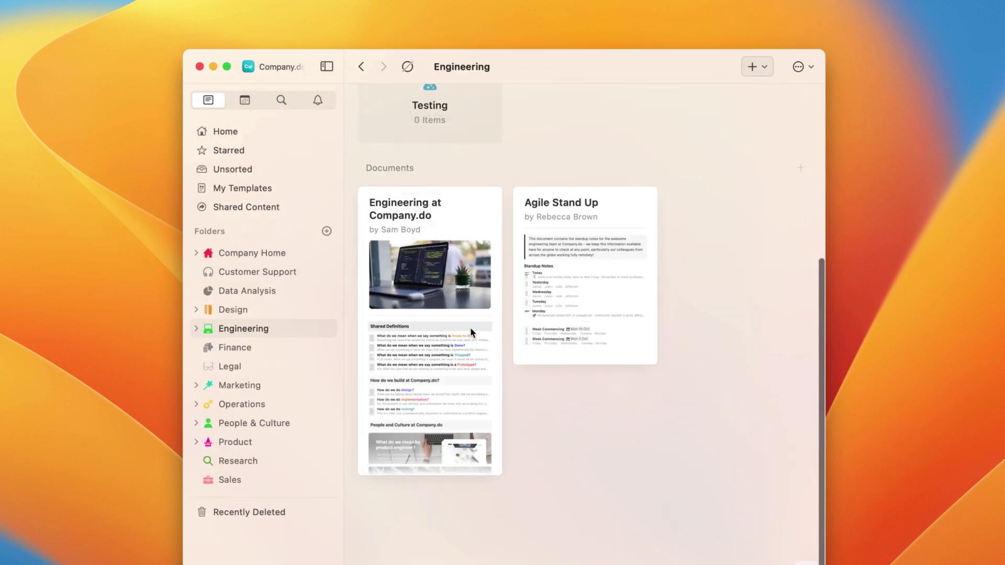
pyautogui.click(470, 330)
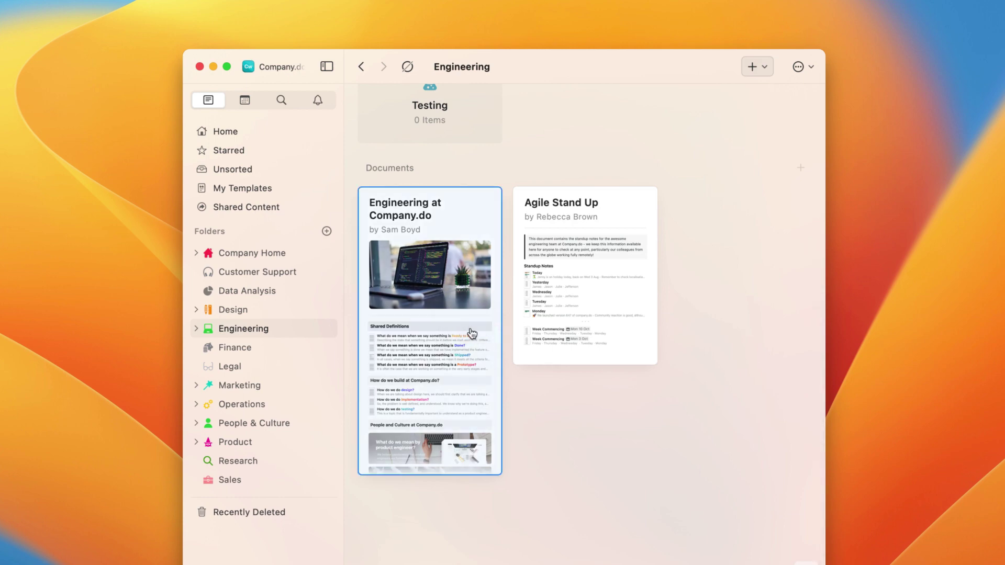
pyautogui.press('super+c')
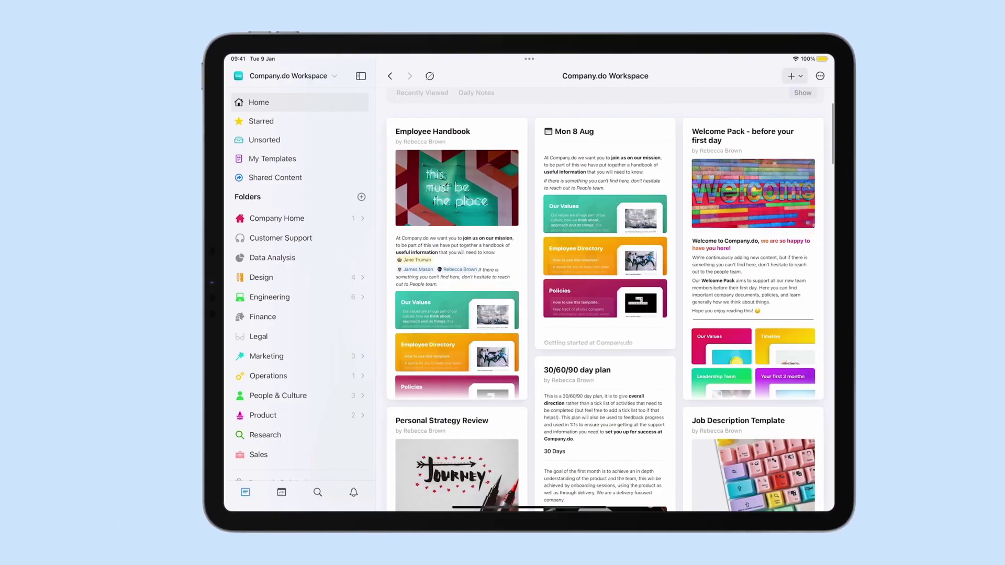
# - Copy the Mon 8 Aug document and paste it into My Private Space's Home
pyautogui.rightClick(553, 301)
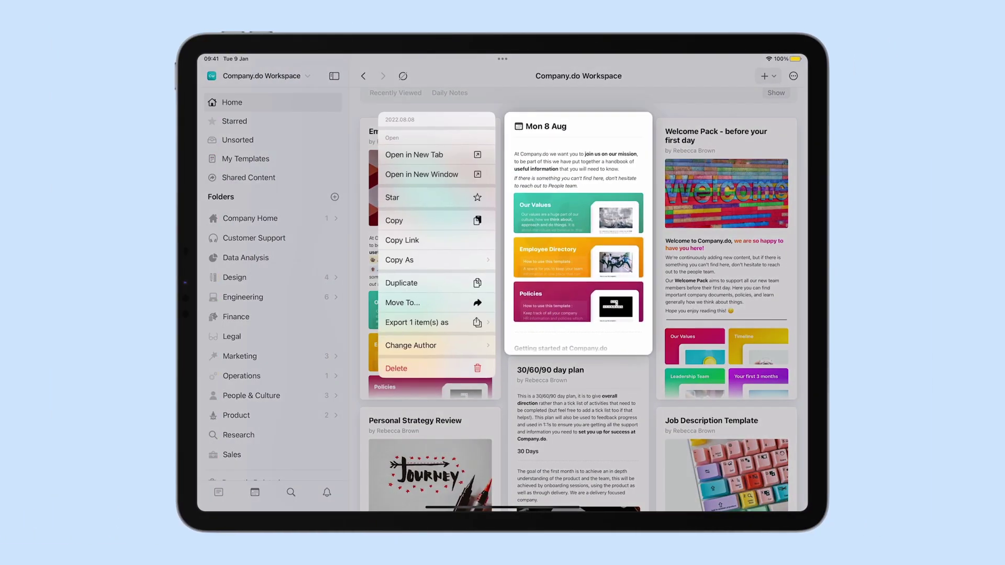
pyautogui.click(394, 221)
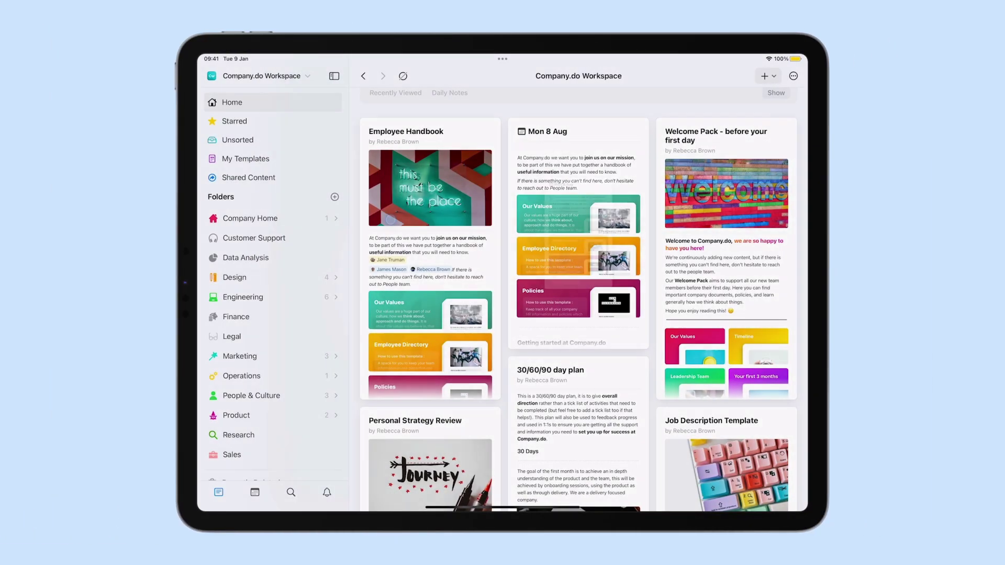
pyautogui.click(261, 76)
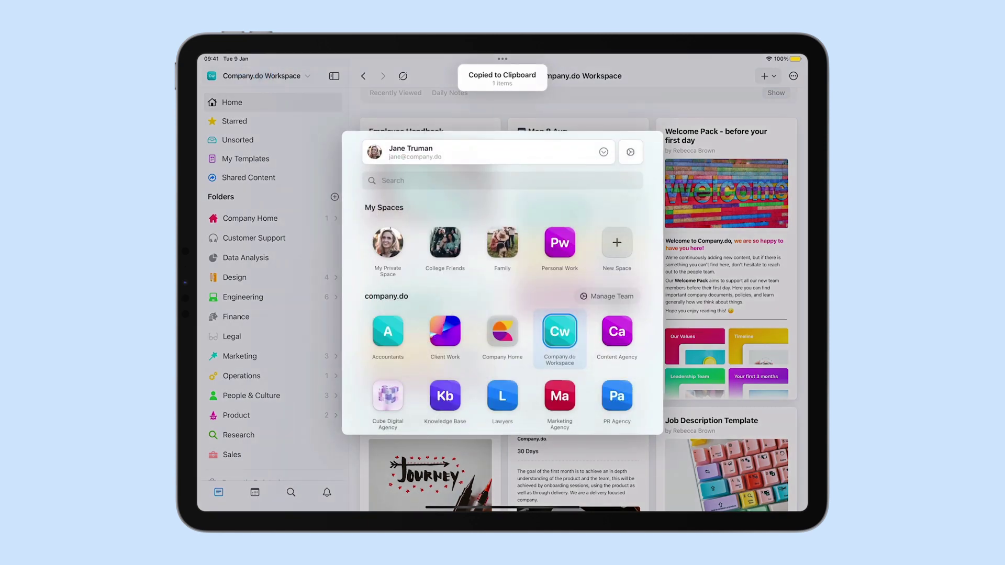
pyautogui.click(387, 242)
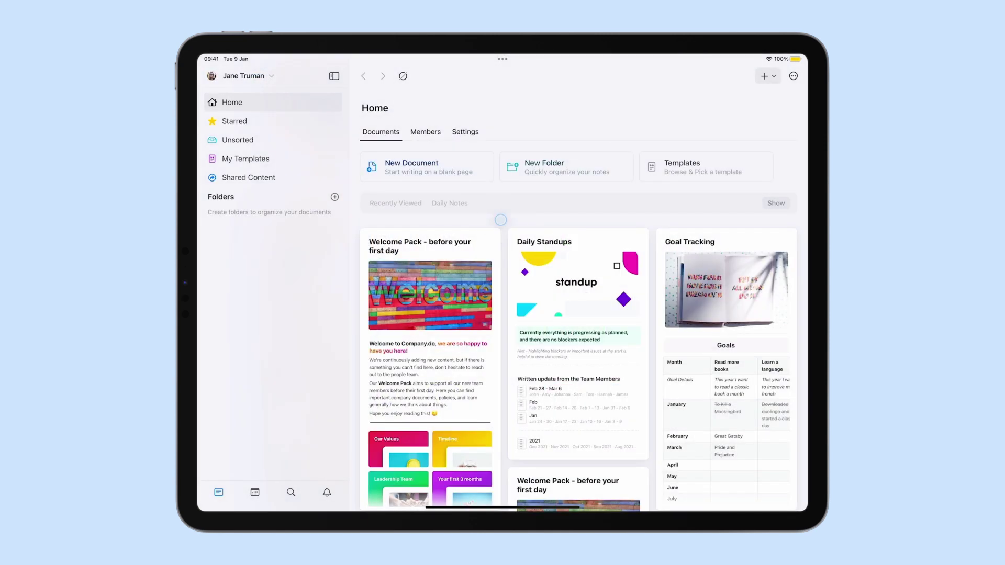
pyautogui.rightClick(500, 220)
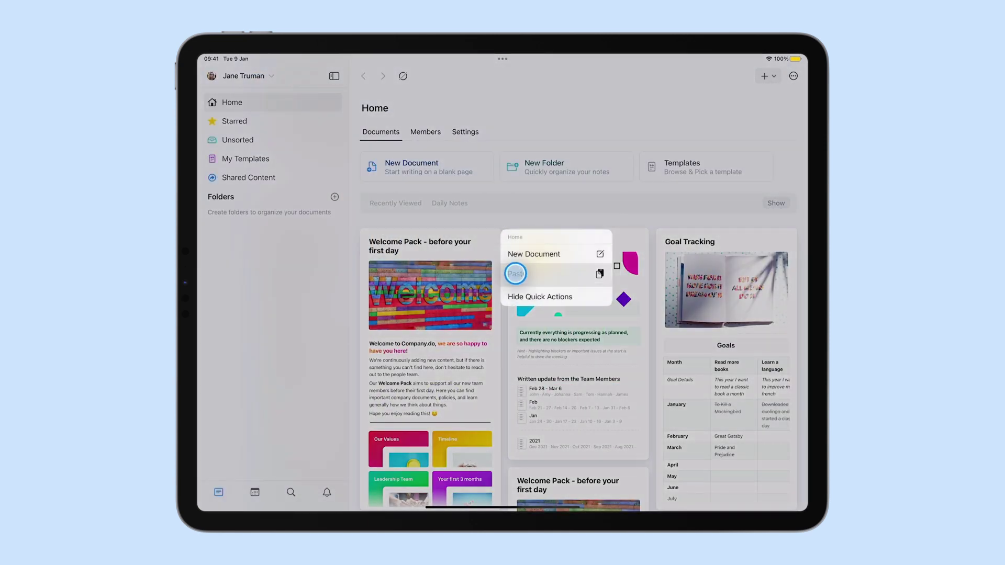
pyautogui.click(515, 273)
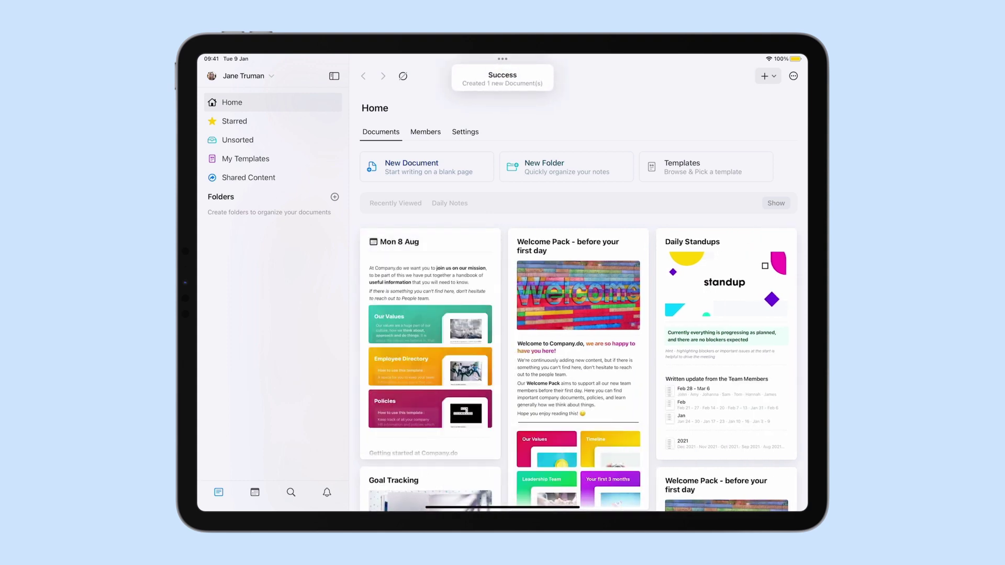